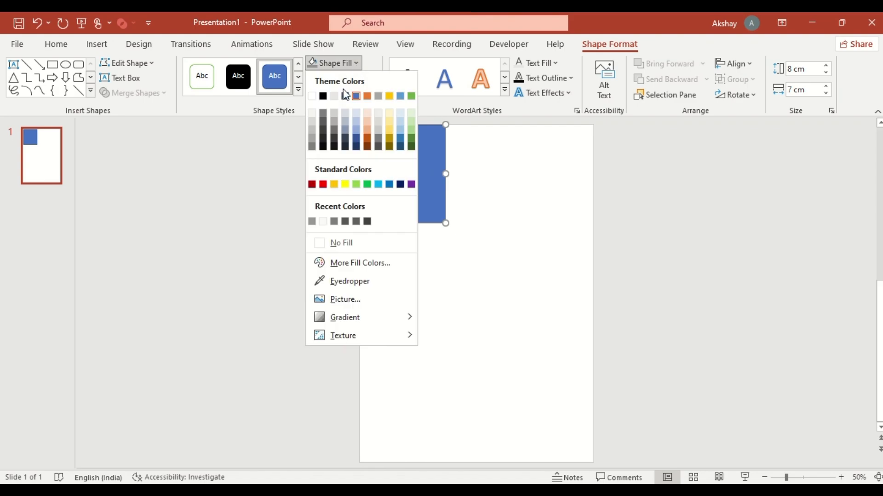
# Fill the rectangle in the page's top-left corner with light gray and remove its outline
pyautogui.click(333, 113)
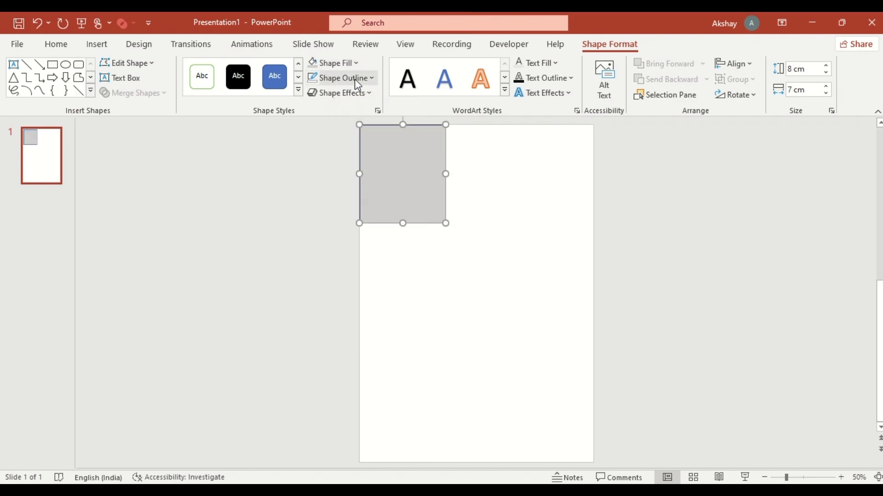
pyautogui.click(357, 79)
pyautogui.click(358, 257)
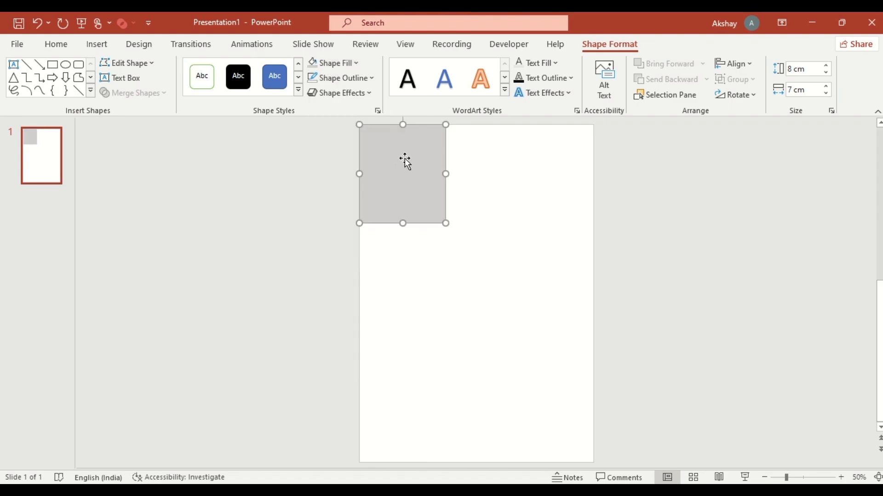
# Duplicate the light gray rectangle directly below itself, set the copy's height to 6.6 cm and fill it medium gray
pyautogui.moveTo(406, 161); pyautogui.dragTo(407, 257)
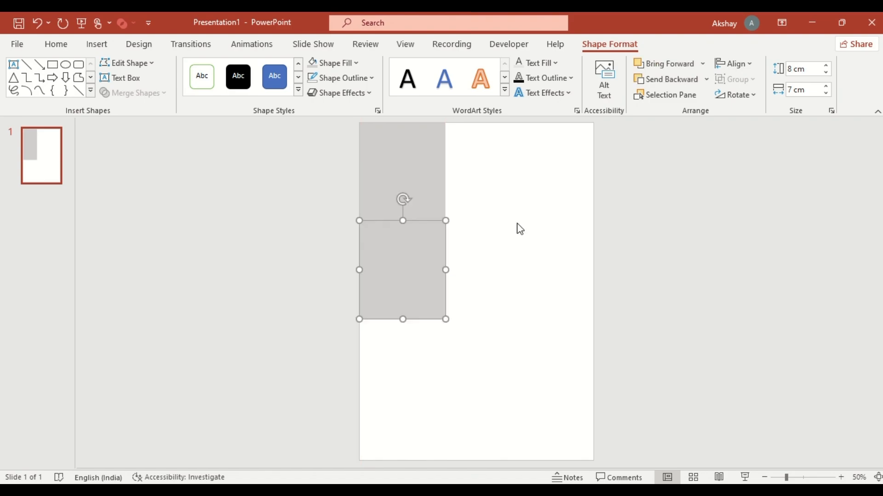
pyautogui.click(798, 69)
pyautogui.write('6.6')
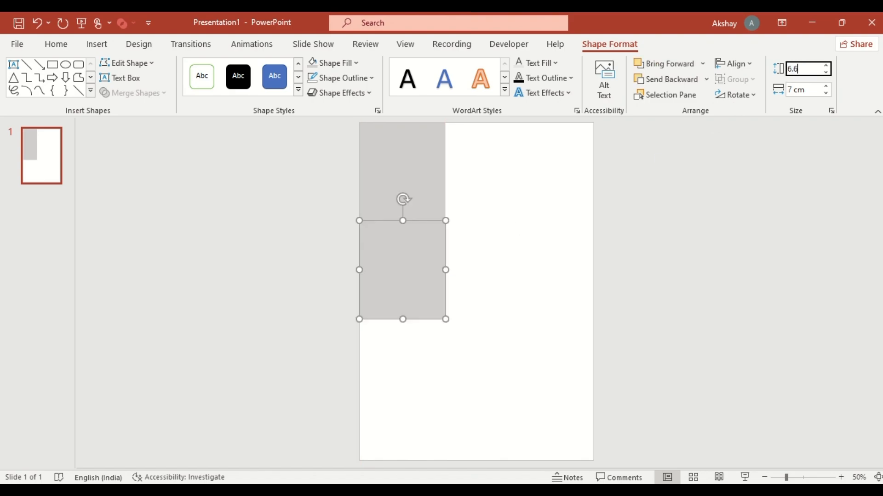
pyautogui.press('Return')
pyautogui.click(356, 63)
pyautogui.click(310, 223)
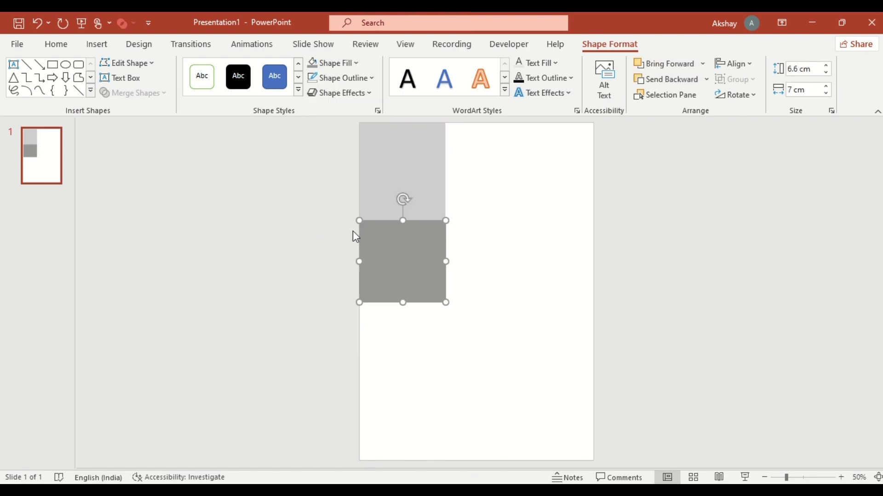
# Duplicate the medium gray block directly below, set the copy's height to 5 cm and fill it with the darkest recent gray
pyautogui.moveTo(394, 234); pyautogui.dragTo(395, 315)
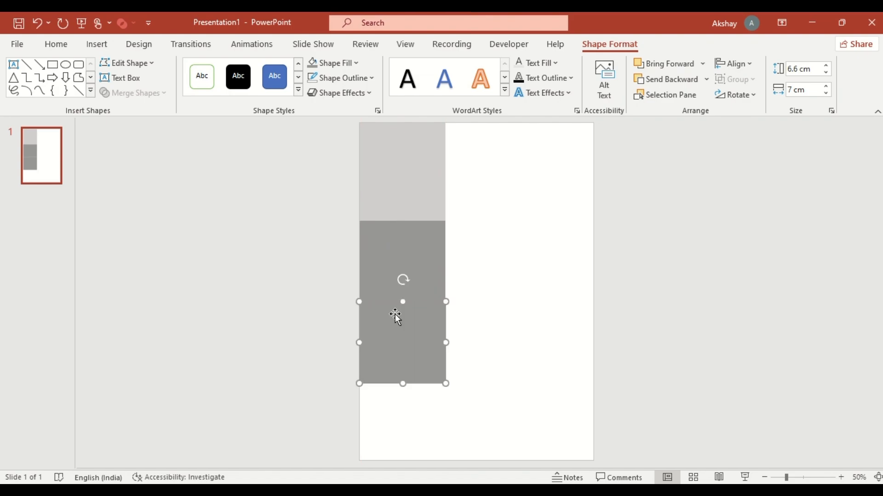
pyautogui.click(802, 69)
pyautogui.write('5')
pyautogui.press('Return')
pyautogui.click(356, 63)
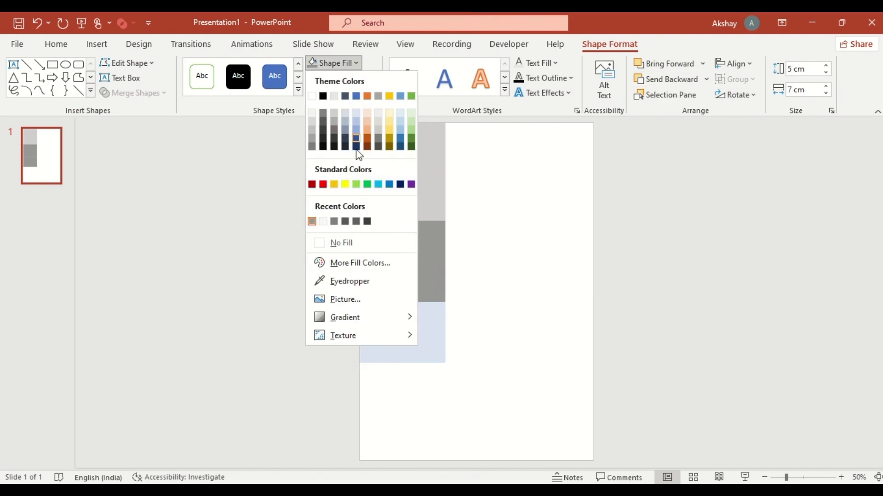
pyautogui.click(367, 222)
# Duplicate the darkest block directly below, set the copy's height to 4 cm and fill it with a slightly lighter dark gray
pyautogui.moveTo(385, 317); pyautogui.dragTo(387, 376)
pyautogui.click(792, 69)
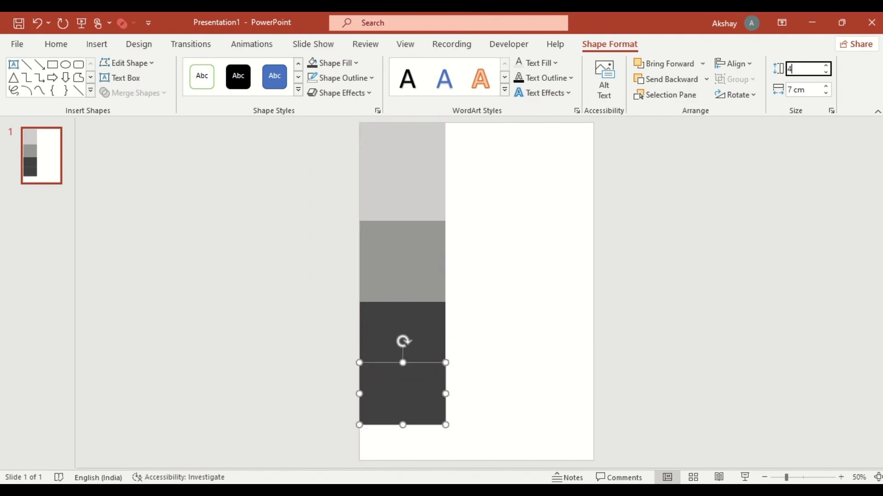
pyautogui.write('4')
pyautogui.press('Return')
pyautogui.click(333, 63)
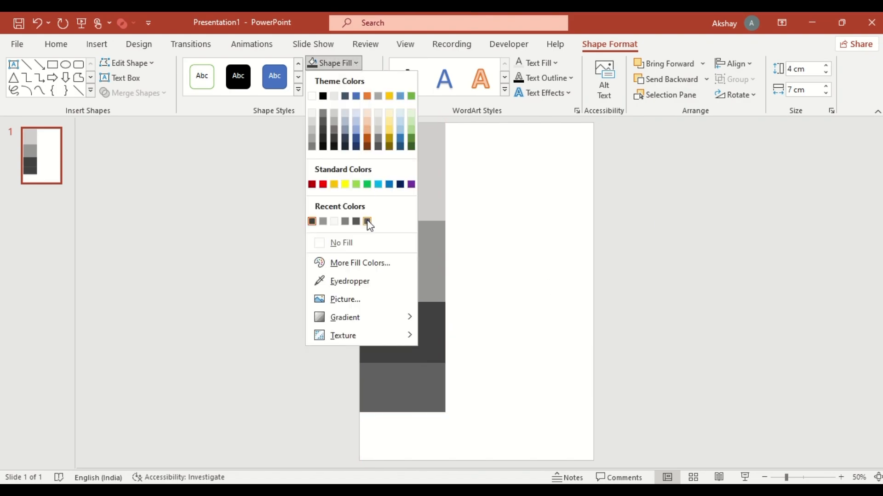
pyautogui.click(368, 221)
# Duplicate the 4 cm block down to the page's bottom edge and fill the copy with a slightly darker gray
pyautogui.moveTo(396, 371); pyautogui.dragTo(399, 416)
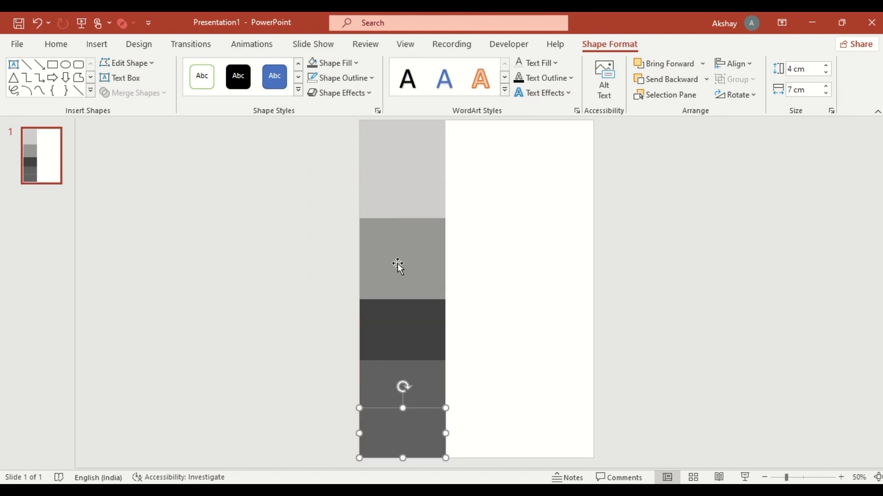
pyautogui.click(333, 63)
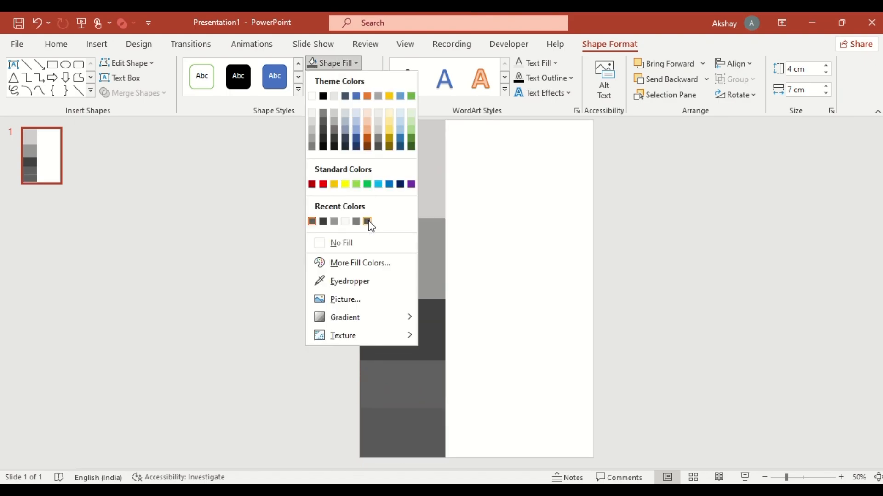
pyautogui.click(368, 222)
# Copy the bottom block beside the column, widen it to about 12.05 cm up to the page edge, and set its height to 4.5 cm
pyautogui.moveTo(402, 426); pyautogui.dragTo(594, 435)
pyautogui.click(803, 69)
pyautogui.write('4')
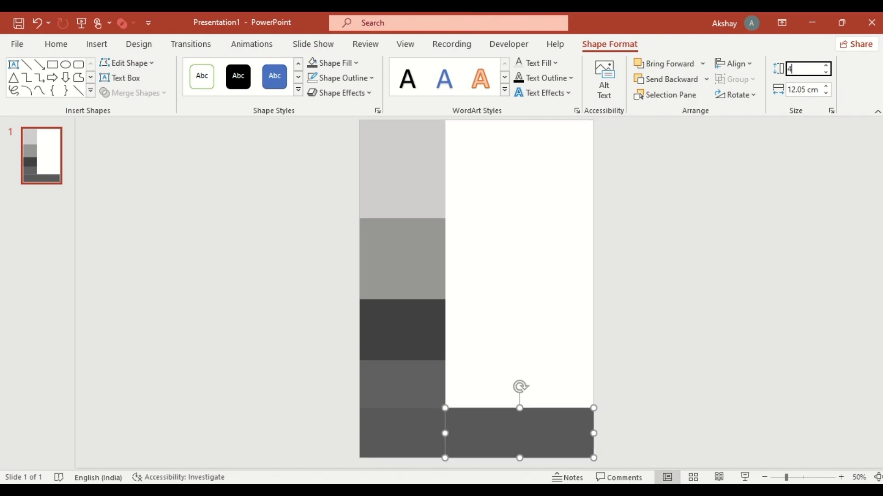
pyautogui.write('.5')
pyautogui.press('Return')
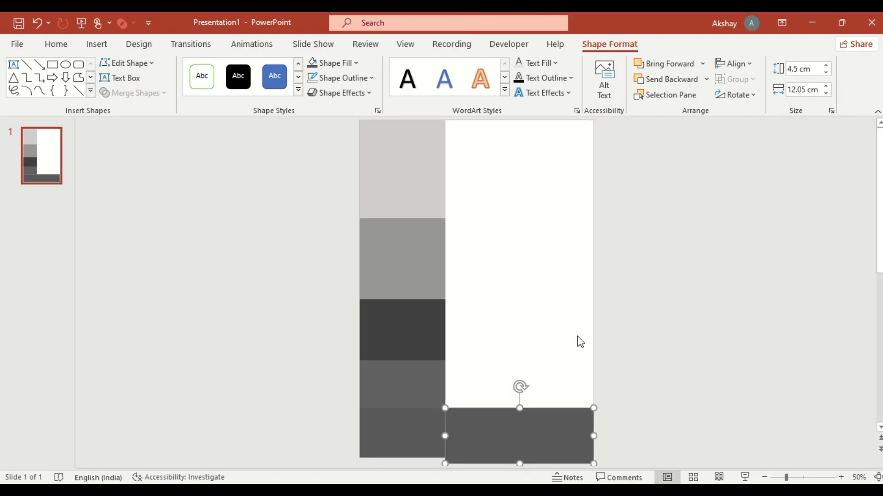
# Move the wide block to the top of the page beside the column and fill it with mid gray as a header
pyautogui.moveTo(517, 433); pyautogui.dragTo(518, 154)
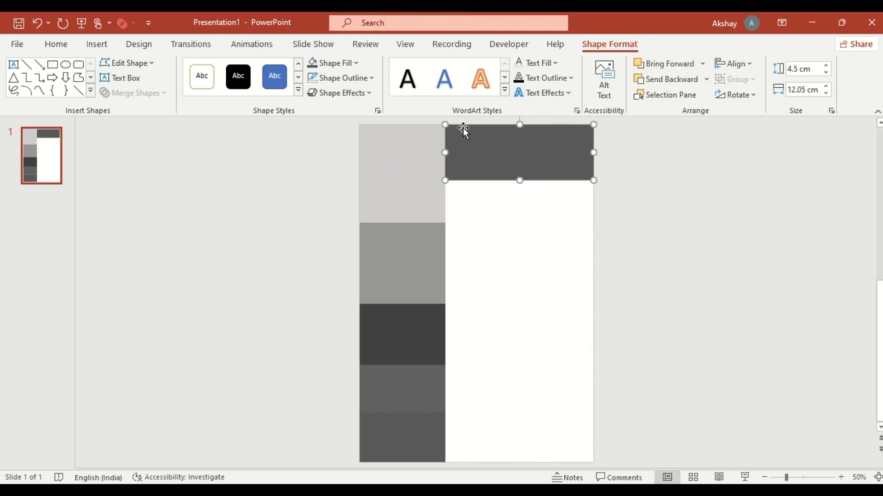
pyautogui.click(356, 63)
pyautogui.click(366, 221)
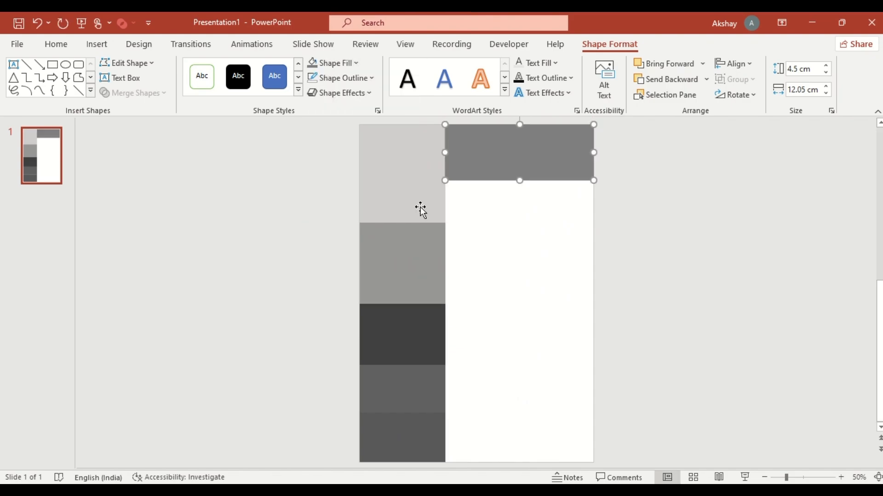
# Duplicate the header block below itself, stretch it about 23.02 cm tall to the page bottom, and fill it off-white
pyautogui.moveTo(504, 158); pyautogui.dragTo(520, 458)
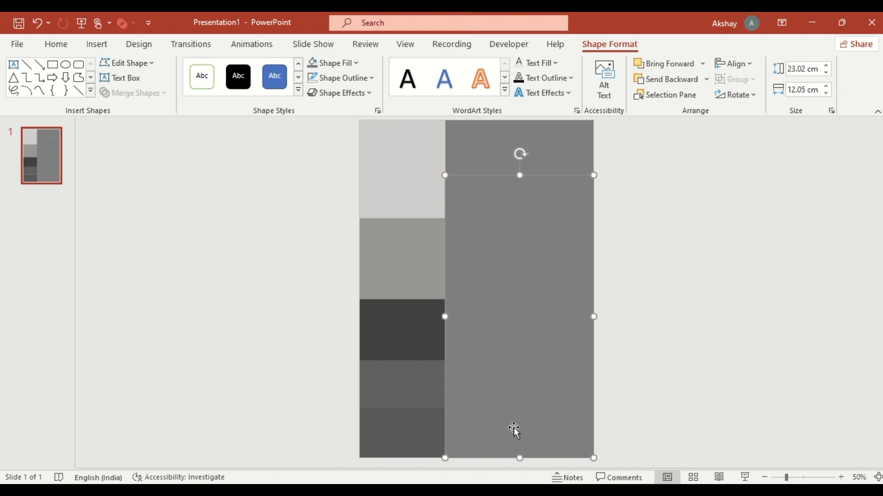
pyautogui.click(358, 64)
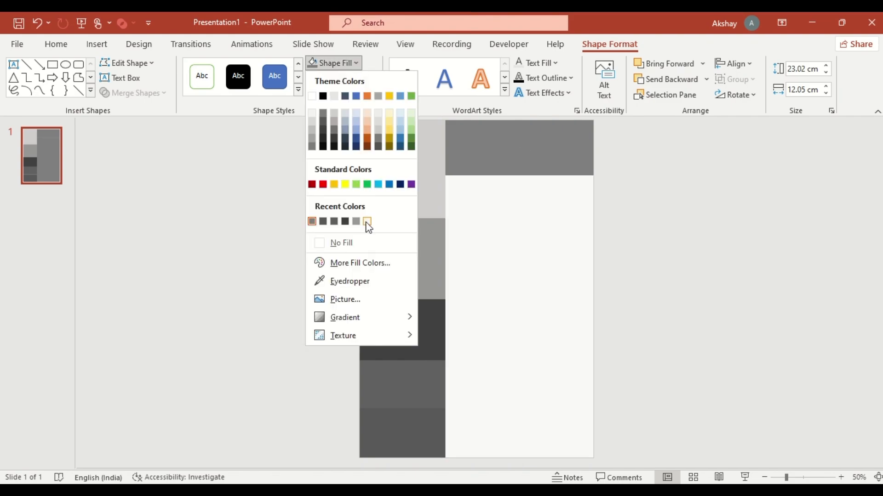
pyautogui.click(367, 222)
pyautogui.click(623, 239)
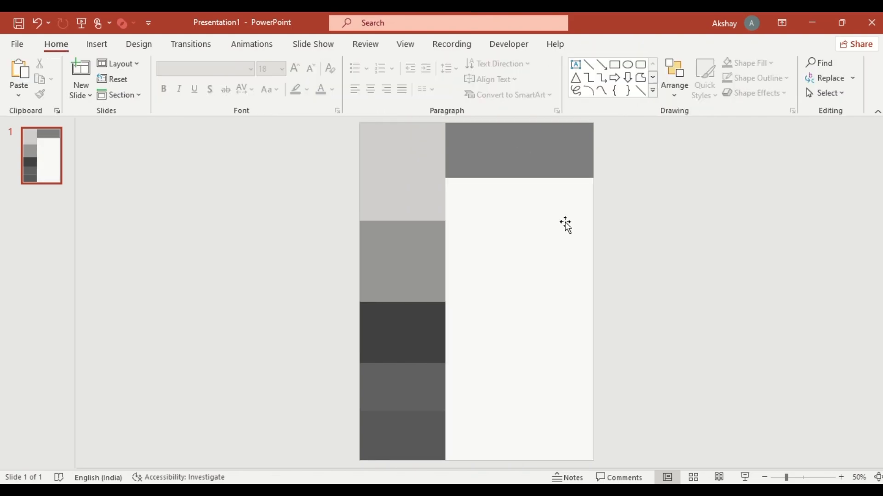
# Fill the light gray rectangle in the top-left corner with the portrait picture from a file
pyautogui.click(410, 171)
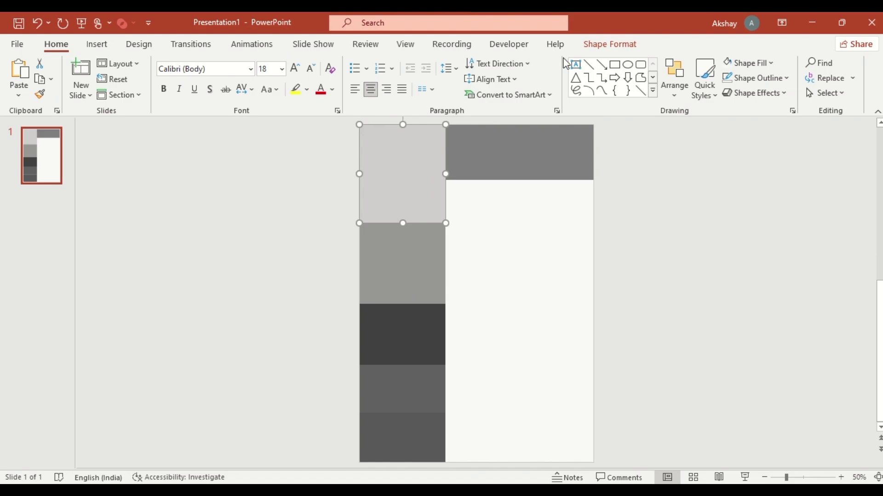
pyautogui.click(600, 44)
pyautogui.click(359, 64)
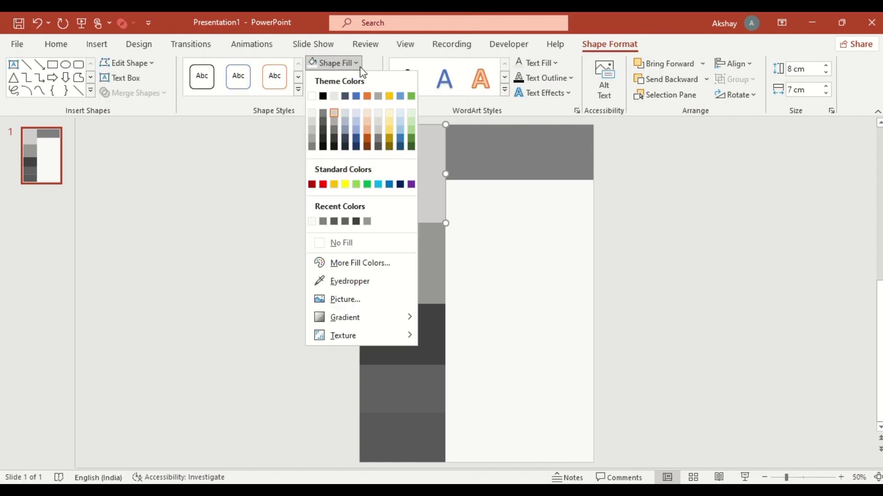
pyautogui.click(358, 301)
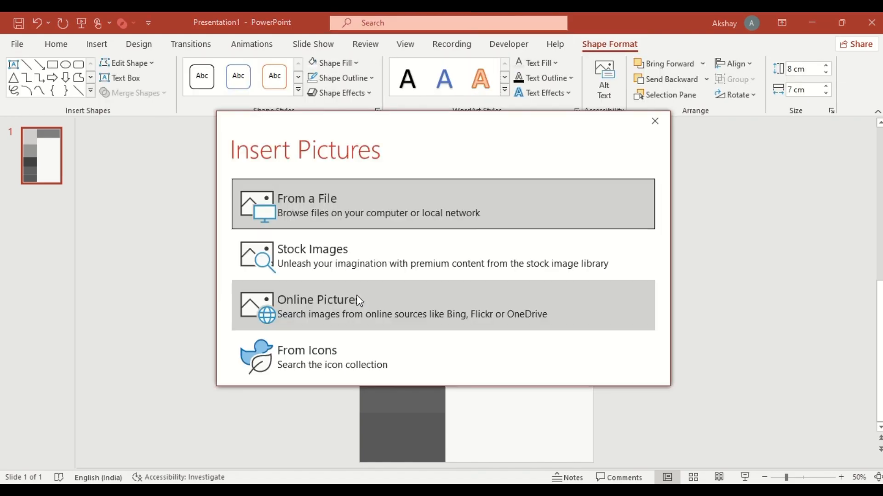
pyautogui.click(348, 206)
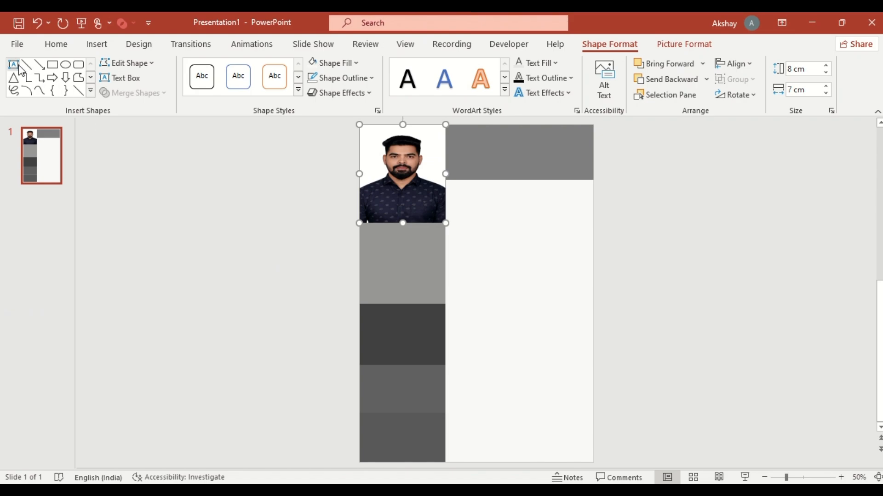
# Add a text box in the header containing the person's full name in bold, light 44 pt text
pyautogui.click(120, 77)
pyautogui.moveTo(444, 131); pyautogui.dragTo(601, 175)
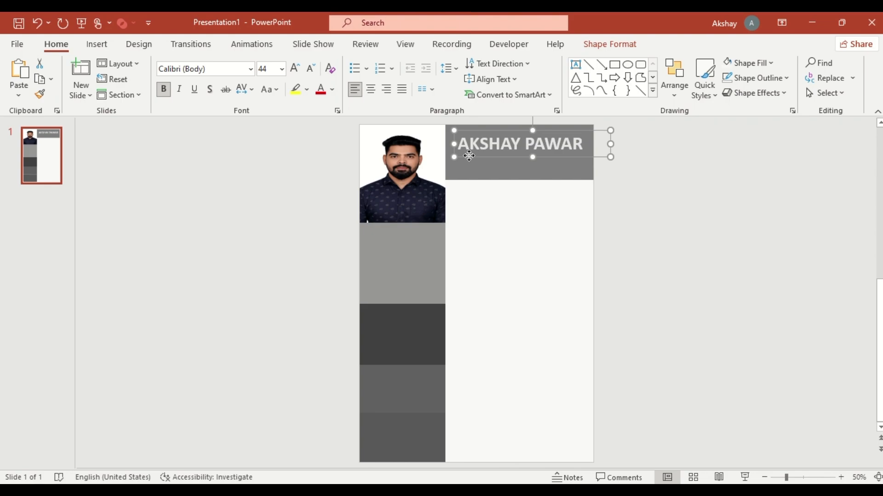
# Duplicate the name text box, change the copy to DEVELOPER in italic 28 pt, and place it in the block below the photo
pyautogui.moveTo(468, 156); pyautogui.dragTo(585, 164)
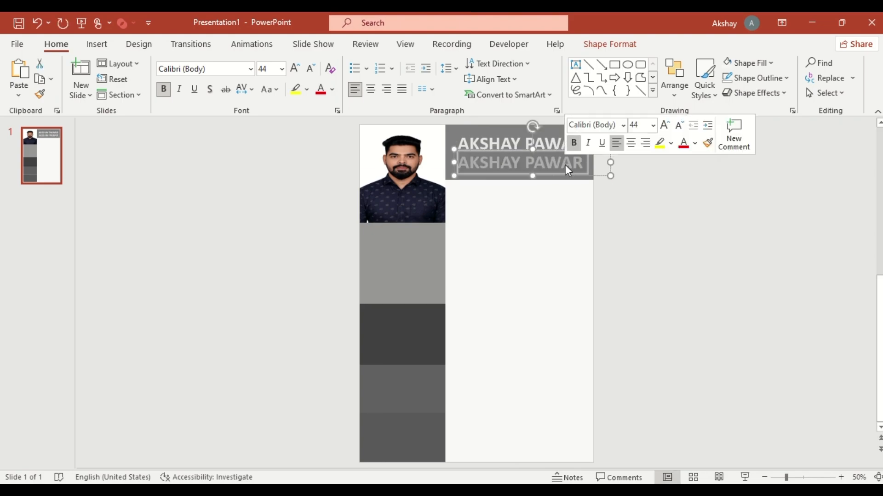
pyautogui.click(312, 69)
pyautogui.click(312, 69)
pyautogui.click(312, 69)
pyautogui.click(312, 69)
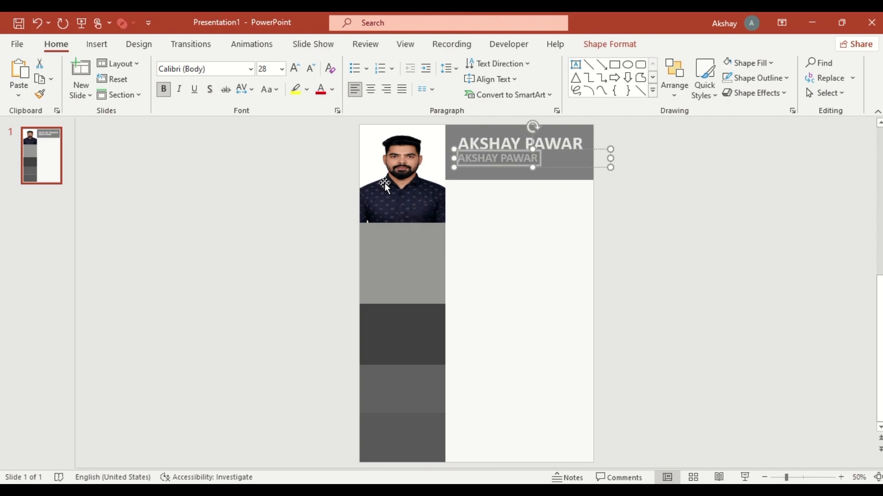
pyautogui.hotkey('ctrl', 'v')
pyautogui.moveTo(483, 167); pyautogui.dragTo(396, 227)
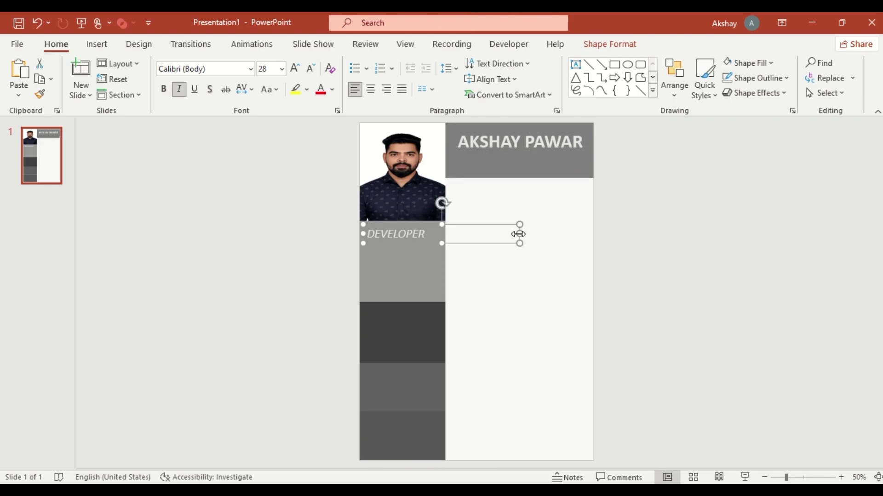
# Narrow the DEVELOPER text box to the column width, center its text and replace the wording with CONTACT
pyautogui.moveTo(518, 233); pyautogui.dragTo(446, 235)
pyautogui.doubleClick(399, 232)
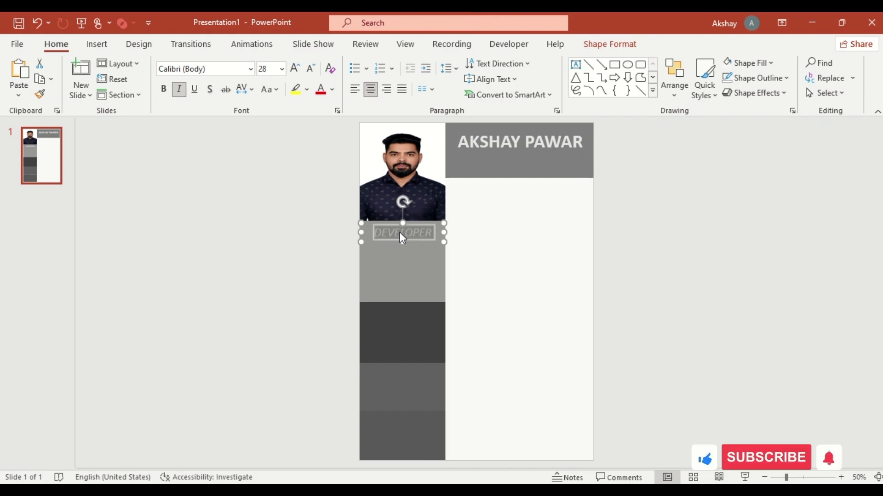
pyautogui.hotkey('ctrl', 'e')
pyautogui.press('BackSpace')
pyautogui.write('CONTACT')
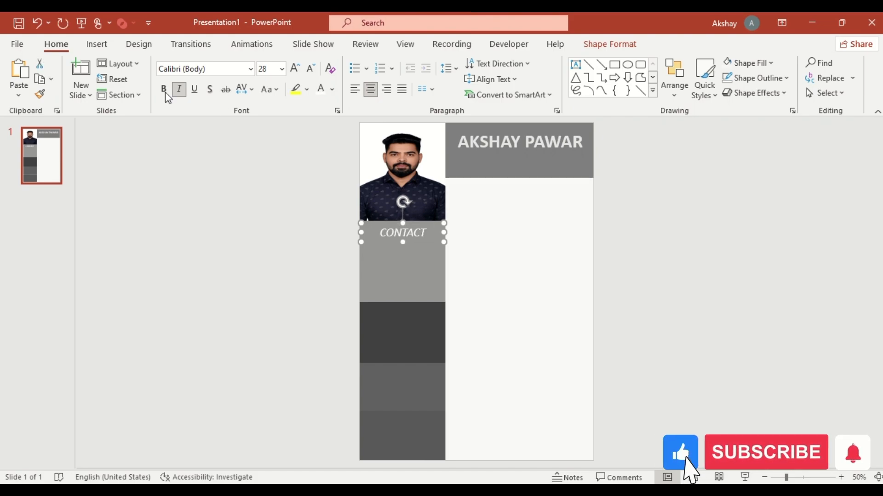
# Search the stock icons for LOCATION and insert the map pin icon
pyautogui.click(97, 44)
pyautogui.click(237, 76)
pyautogui.click(177, 172)
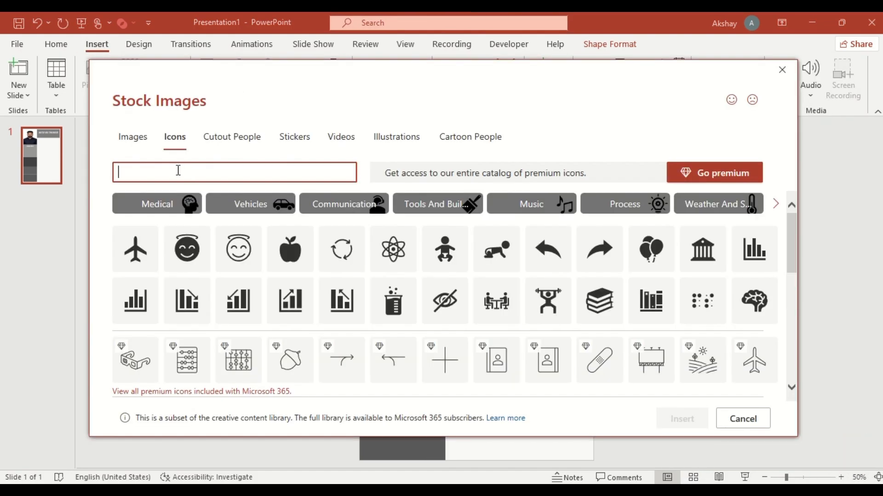
pyautogui.write('LOCATION')
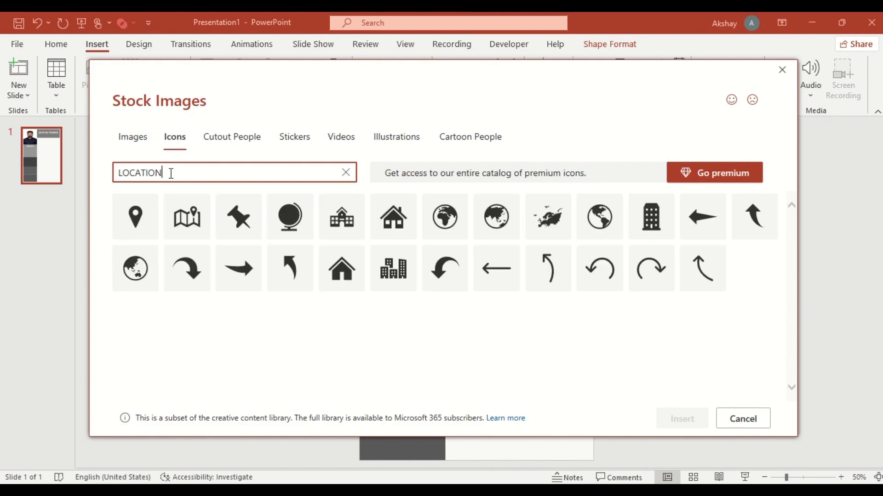
pyautogui.click(132, 225)
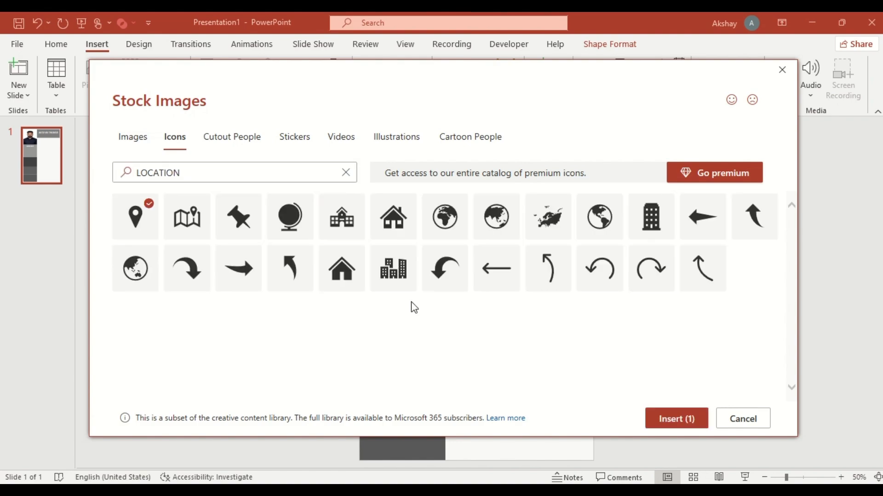
pyautogui.click(652, 419)
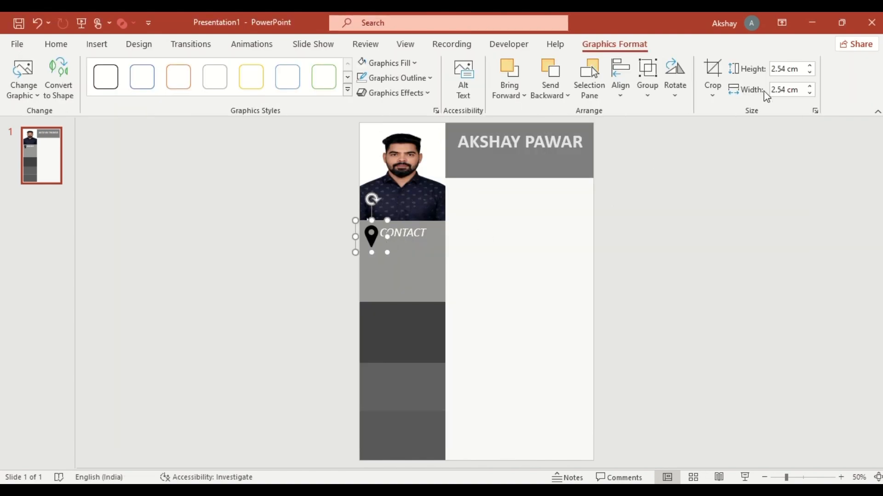
# Set the map pin icon's size to 1 cm, fill it white and move it below the CONTACT heading
pyautogui.click(782, 69)
pyautogui.write('1')
pyautogui.press('Return')
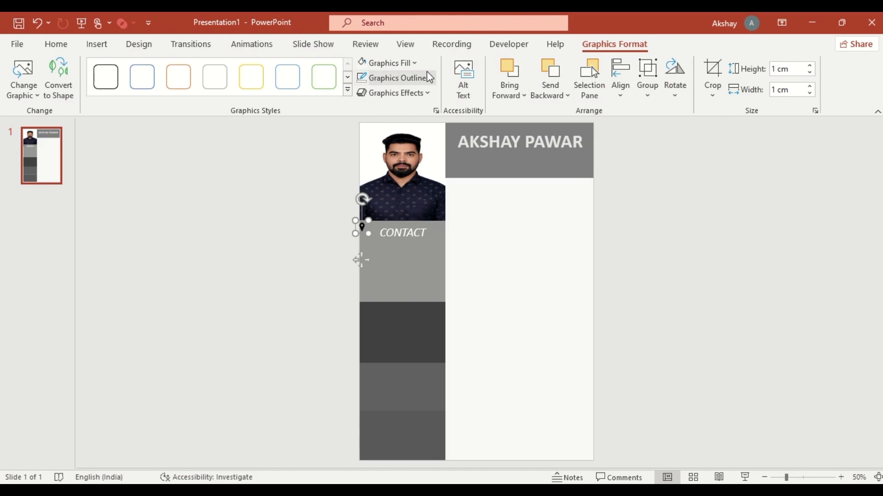
pyautogui.click(416, 64)
pyautogui.click(361, 96)
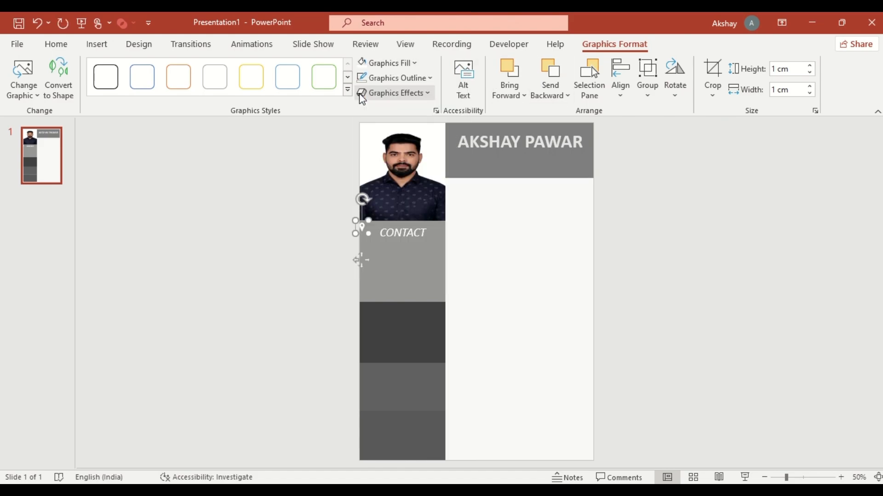
pyautogui.moveTo(361, 235); pyautogui.dragTo(390, 270)
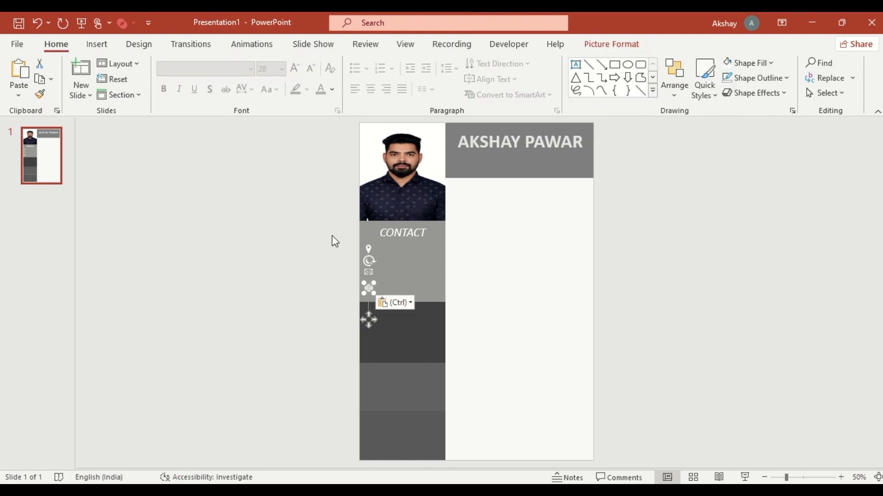
# Distribute the four contact icons evenly and add a text box beside them with the address, phone, e-mail and website lines
pyautogui.moveTo(332, 227); pyautogui.dragTo(388, 306)
pyautogui.click(674, 81)
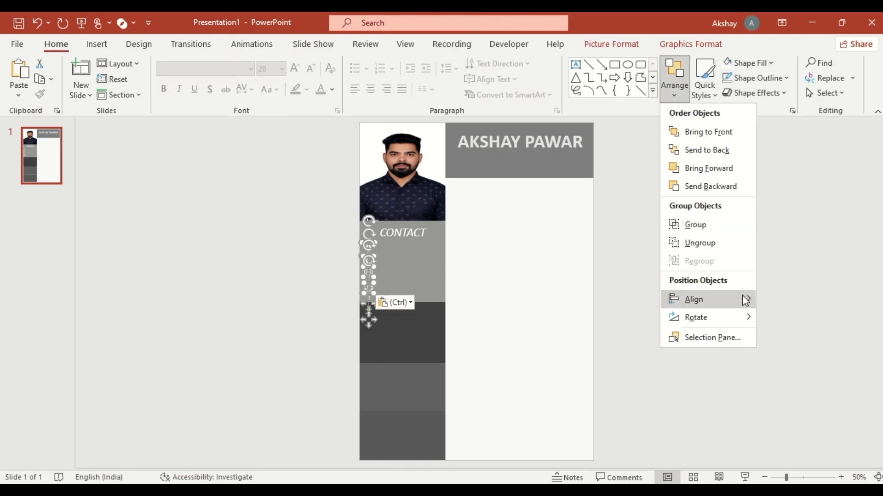
pyautogui.moveTo(745, 299)
pyautogui.click(794, 418)
pyautogui.click(445, 290)
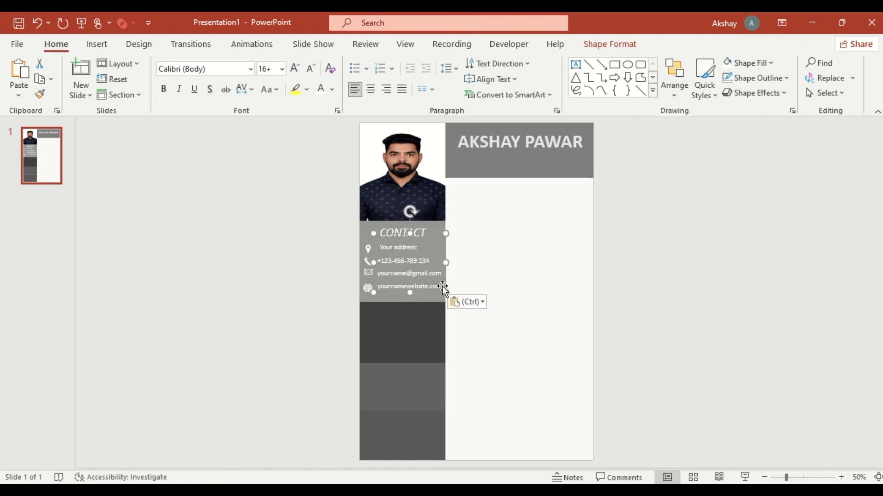
# Duplicate the CONTACT heading to the dark block below the contact section and replace its wording with SKILLS
pyautogui.click(424, 229)
pyautogui.moveTo(431, 243); pyautogui.dragTo(431, 323)
pyautogui.doubleClick(416, 311)
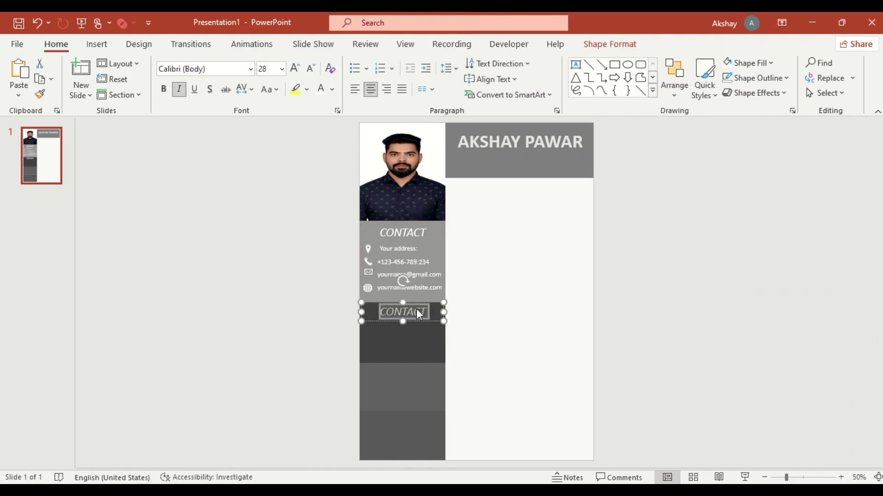
pyautogui.write('SKILLS')
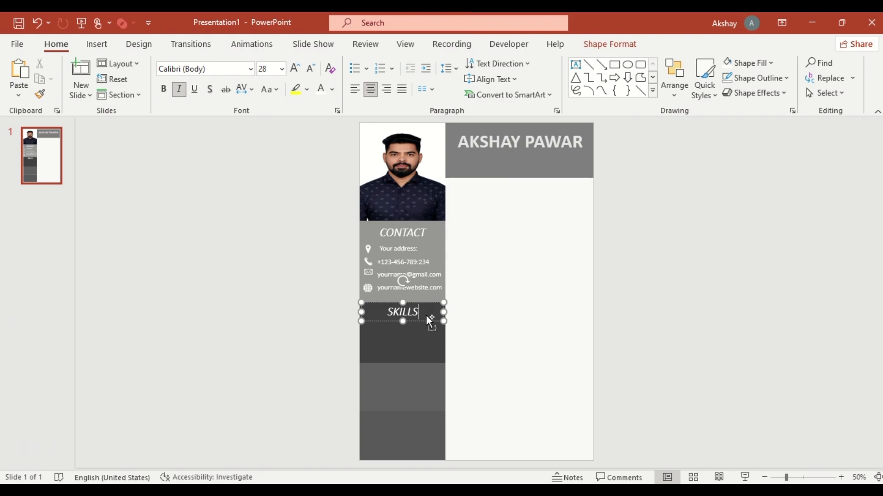
# Add a Marketing, Social Media and Advertising list under SKILLS and draw a horizontal line about 3.33 cm long beside Marketing
pyautogui.hotkey('ctrl', 'v')
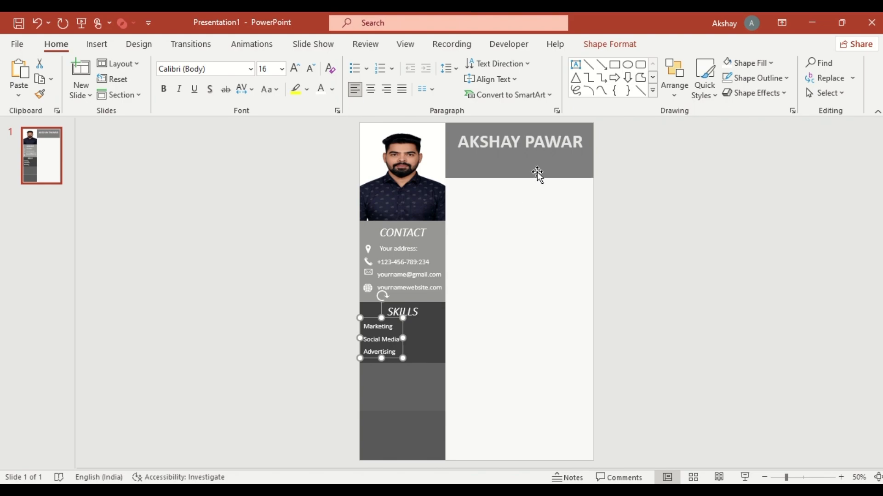
pyautogui.click(589, 64)
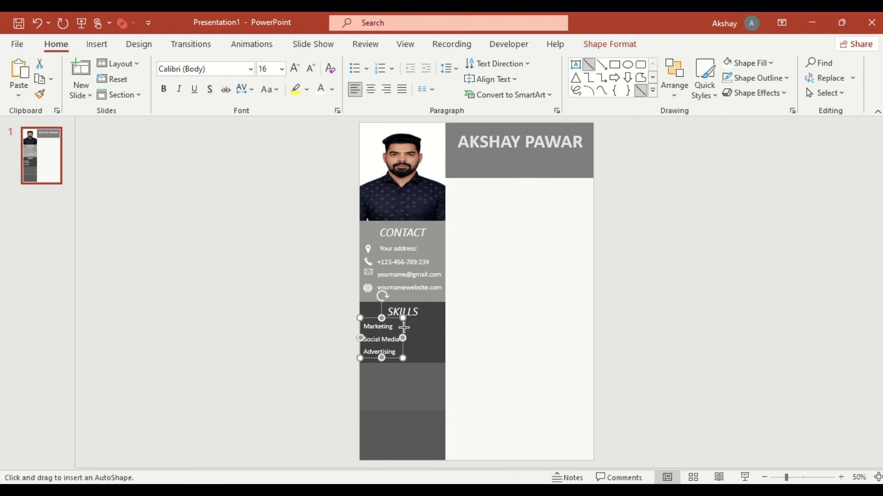
pyautogui.moveTo(402, 328); pyautogui.dragTo(443, 329)
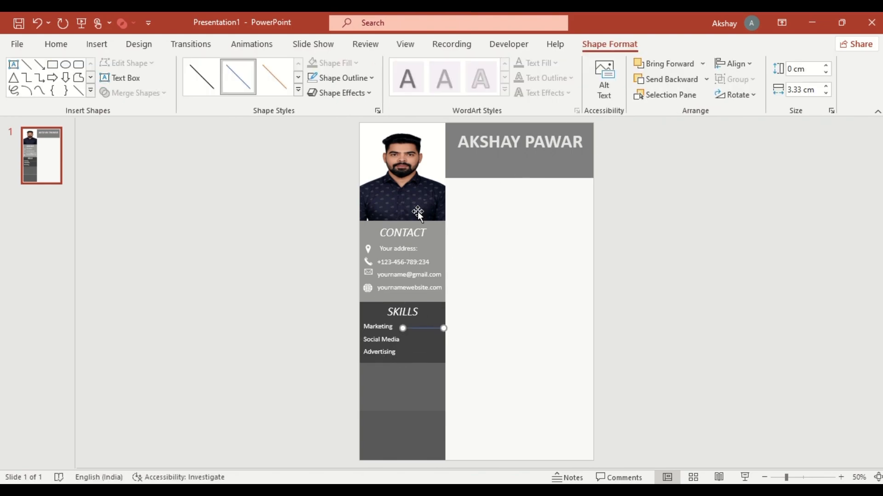
# Format the line beside Marketing as a gradient line and color its first two gradient stops near-black, with the second at 49%
pyautogui.click(377, 110)
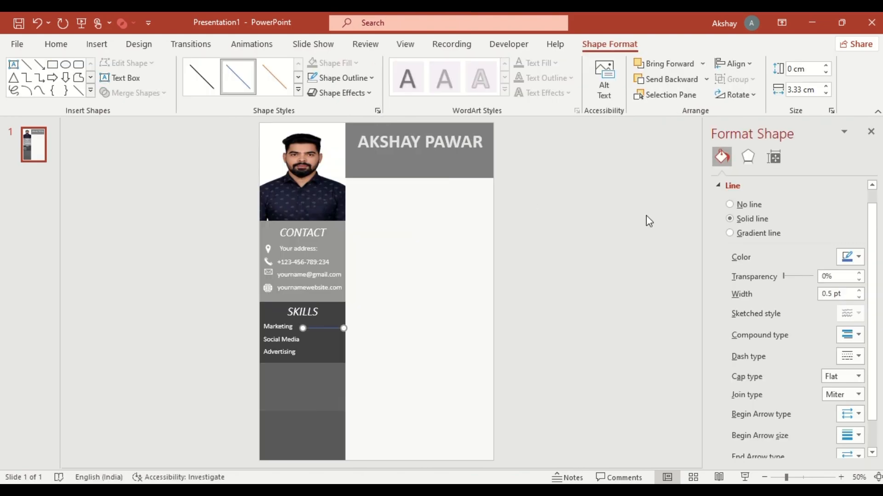
pyautogui.click(730, 233)
pyautogui.scroll(-3, 812, 238)
pyautogui.click(858, 301)
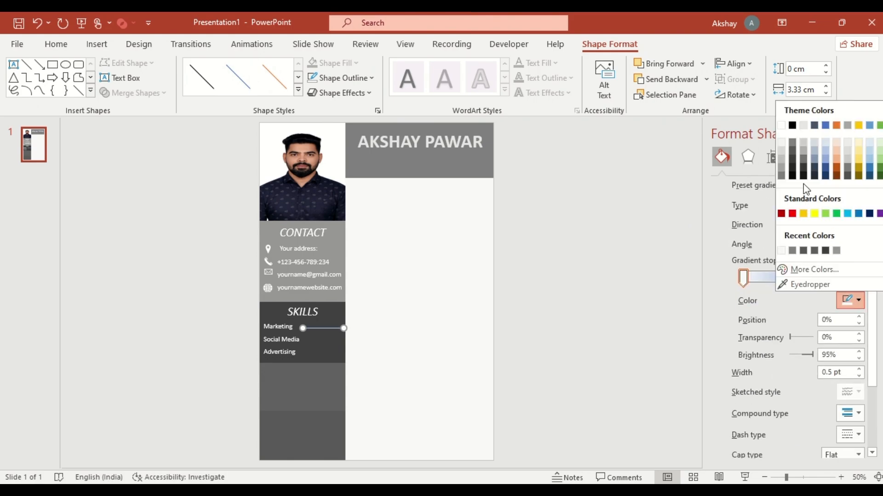
pyautogui.click(792, 176)
pyautogui.click(779, 277)
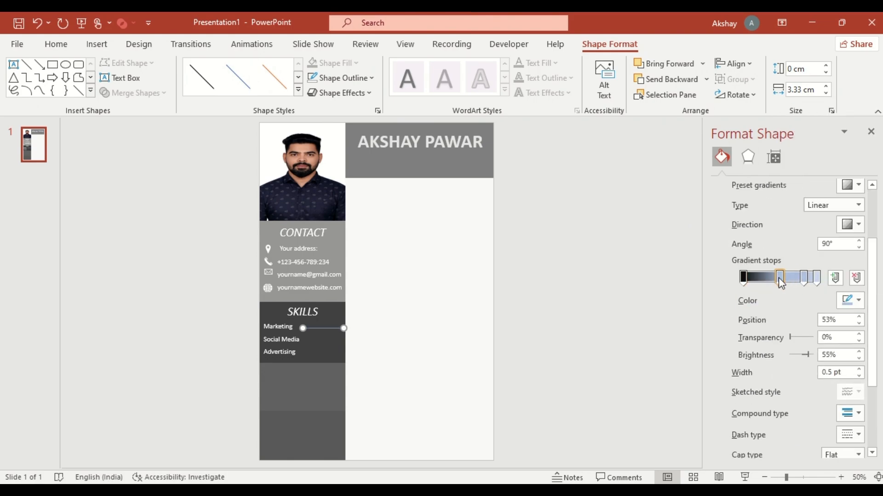
pyautogui.click(854, 301)
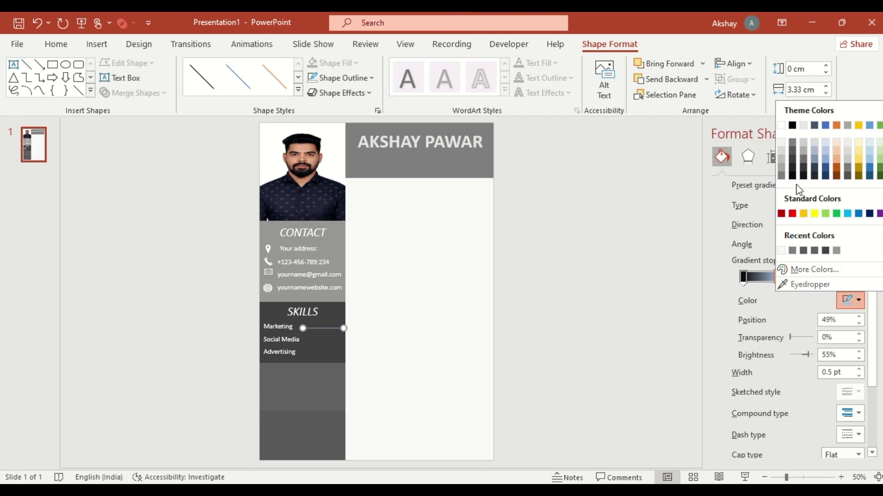
pyautogui.click(793, 168)
# Move the line's third gradient stop to 61% and color both the third and last stops white
pyautogui.click(805, 278)
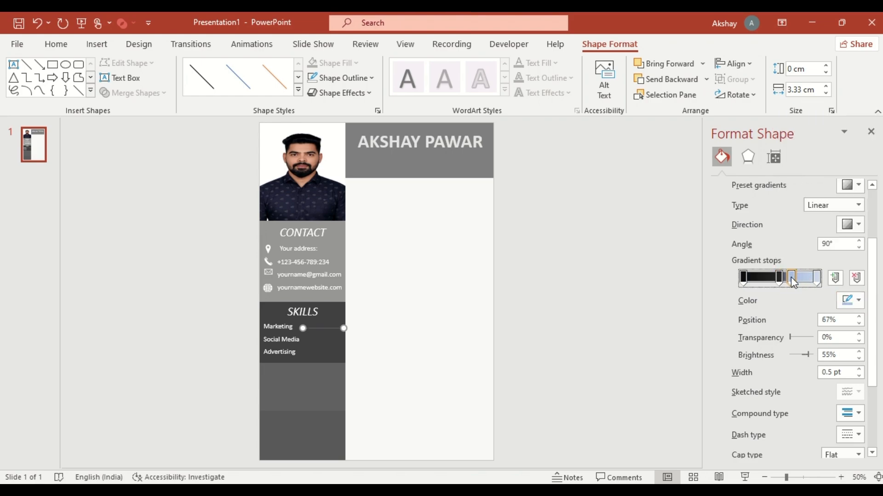
pyautogui.click(855, 301)
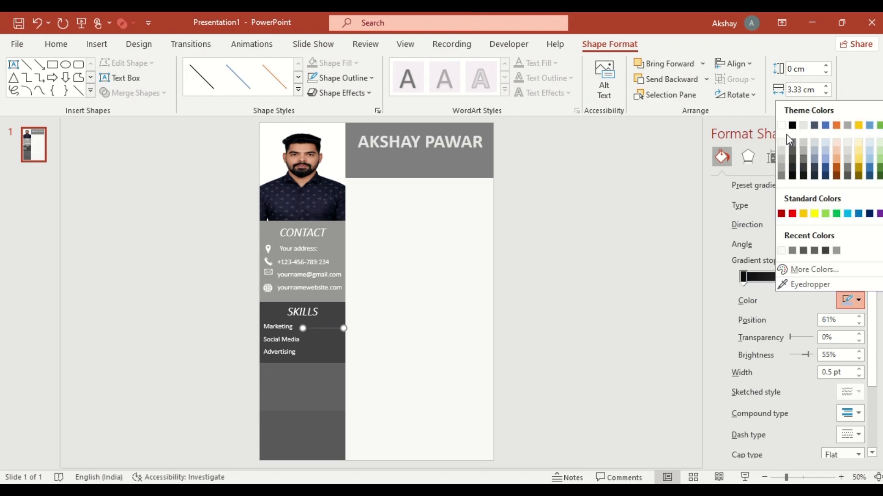
pyautogui.click(781, 126)
pyautogui.click(816, 278)
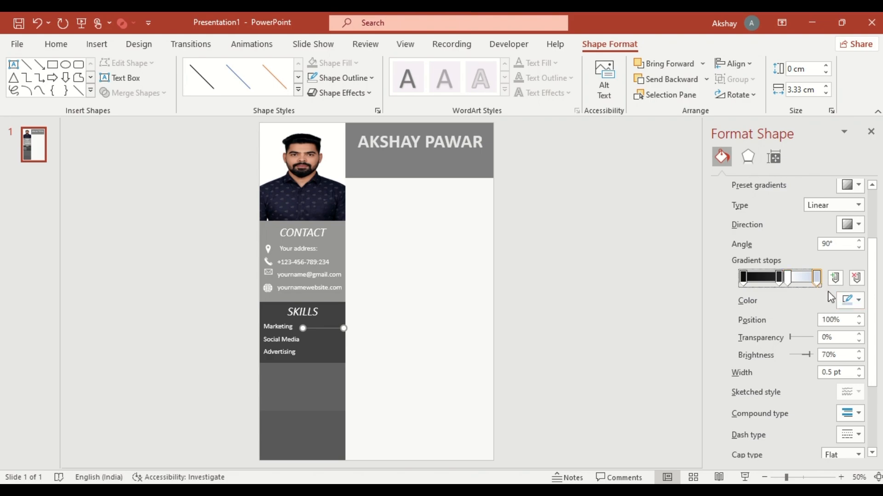
pyautogui.click(858, 302)
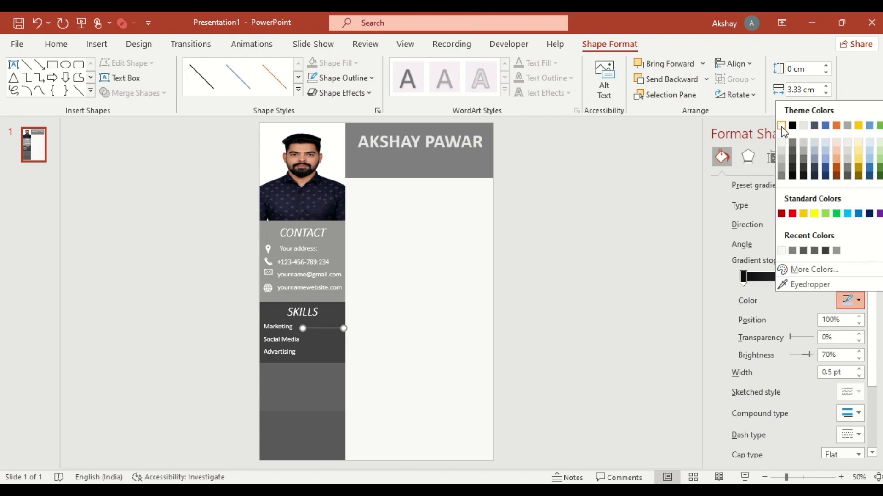
pyautogui.click(781, 125)
# Set the line's width to 8 pt, turn its gradient direction to 180° and move the inner dark stop to 59%
pyautogui.click(859, 370)
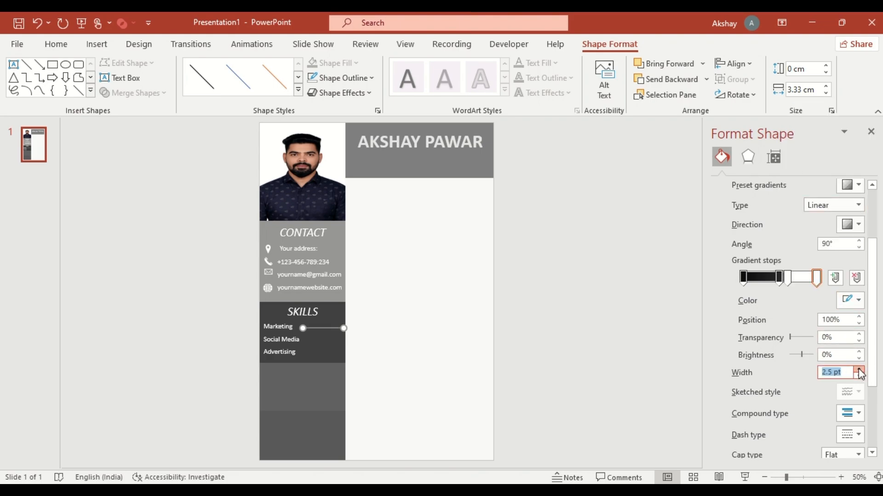
pyautogui.write('8')
pyautogui.click(856, 225)
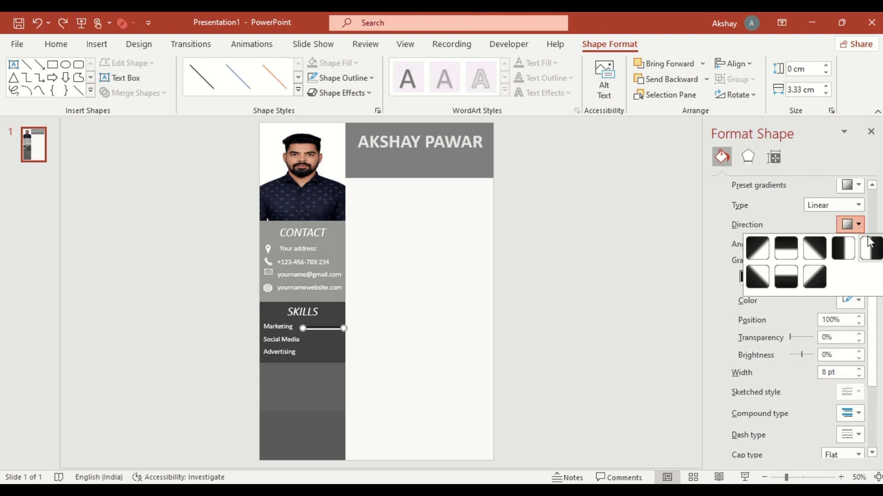
pyautogui.click(868, 242)
pyautogui.moveTo(788, 279); pyautogui.dragTo(786, 280)
pyautogui.moveTo(875, 282); pyautogui.dragTo(875, 303)
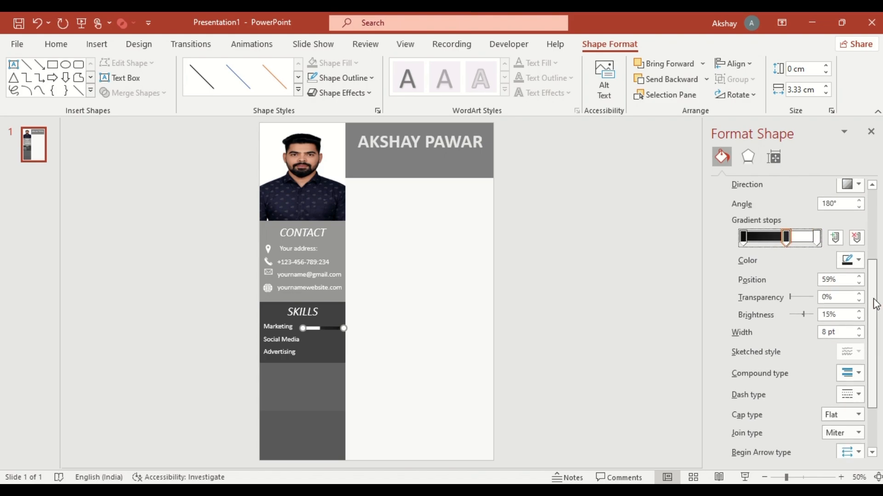
# Set both the cap type and the join type of the Marketing line to Round
pyautogui.click(858, 412)
pyautogui.click(854, 440)
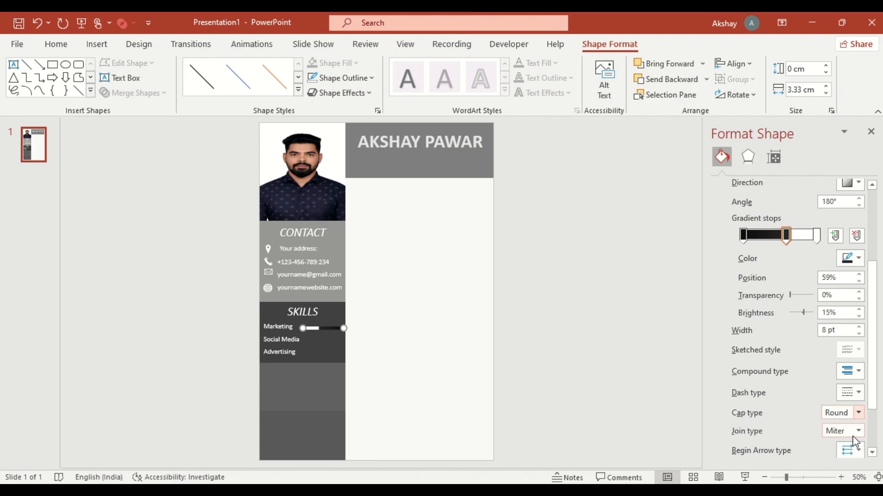
pyautogui.click(859, 431)
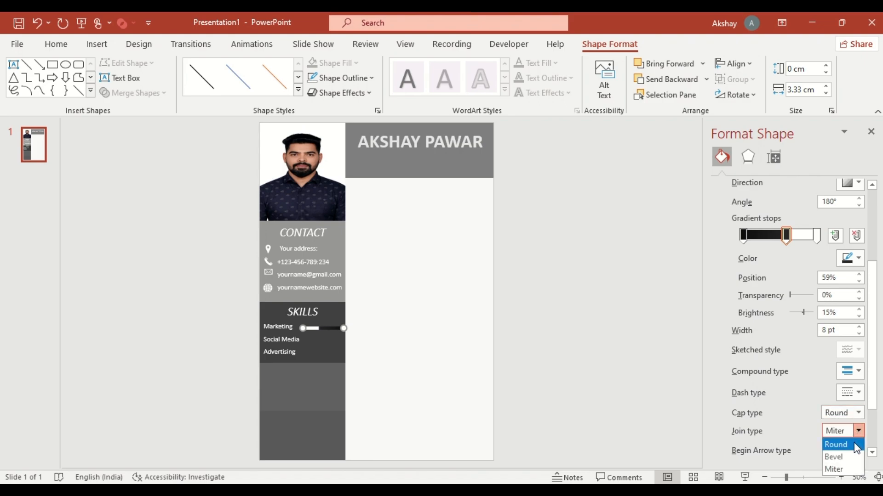
pyautogui.click(855, 445)
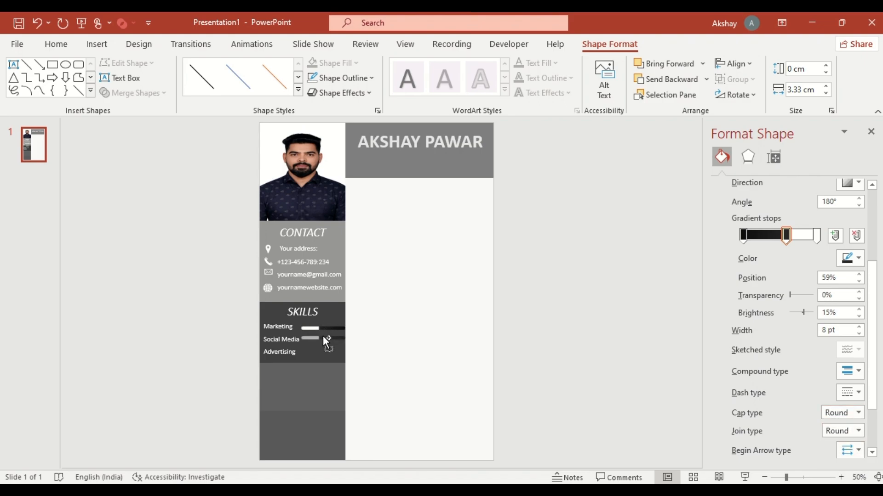
# Copy the skill bar beside Social Media and Advertising, shifting the gradient stops so each bar has a longer white section than the one above
pyautogui.moveTo(785, 236); pyautogui.dragTo(777, 240)
pyautogui.moveTo(327, 341); pyautogui.dragTo(324, 351)
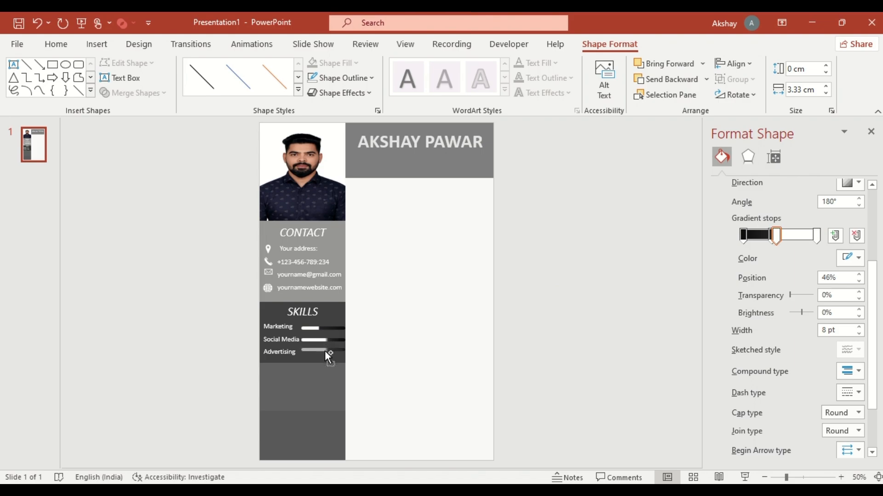
pyautogui.click(762, 236)
pyautogui.moveTo(777, 235); pyautogui.dragTo(763, 236)
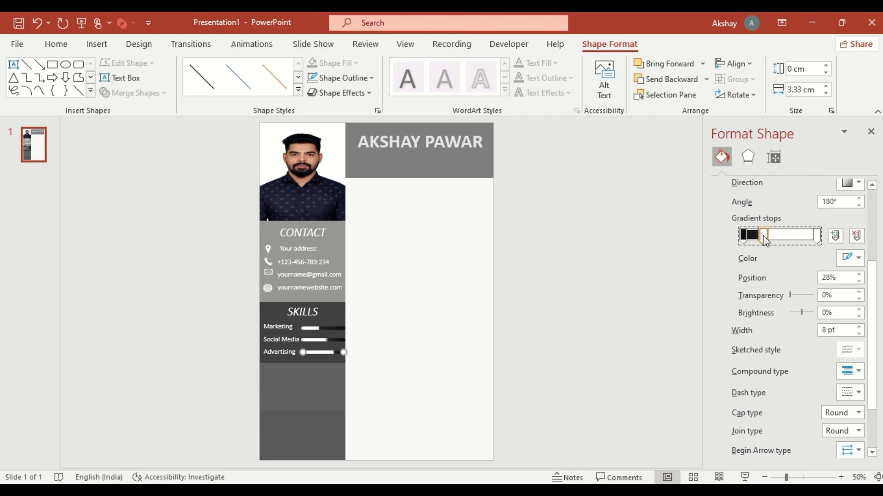
pyautogui.click(870, 131)
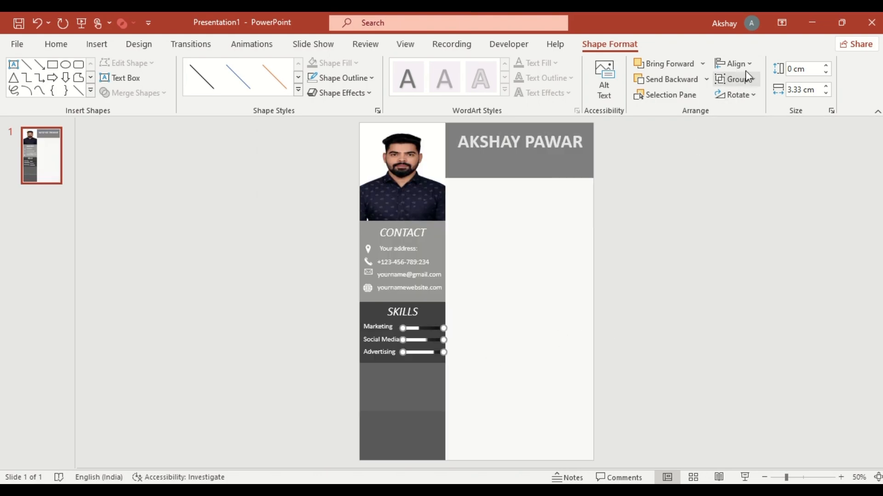
# Distribute the three skill bars evenly and shorten them to about 3.2 cm so they fit within the column
pyautogui.click(736, 64)
pyautogui.click(757, 196)
pyautogui.click(826, 93)
pyautogui.click(827, 94)
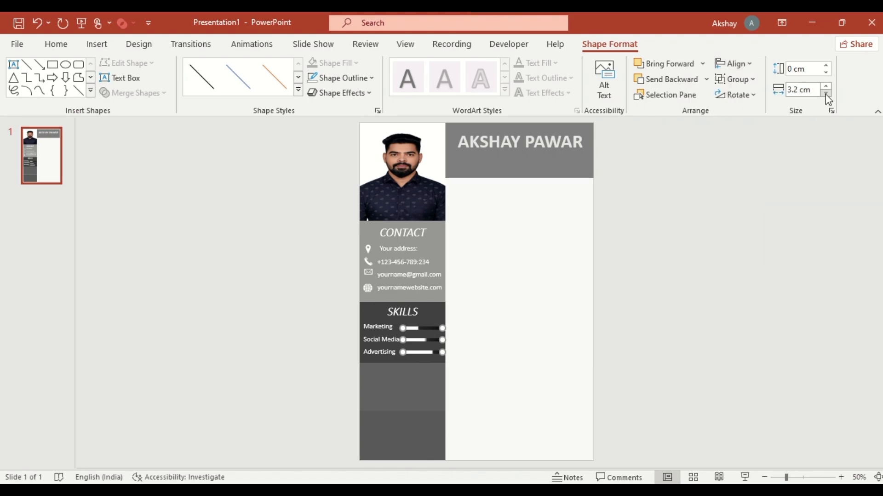
pyautogui.click(826, 93)
# Duplicate the SKILLS heading into the next block as LANGUAGES and paste the DE, ES and EN icons with German, Spanish and English labels
pyautogui.click(408, 314)
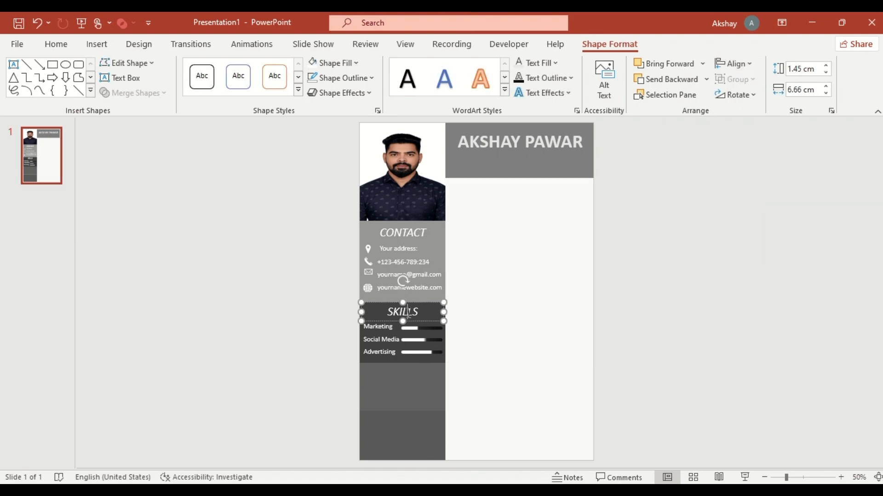
pyautogui.moveTo(422, 321); pyautogui.dragTo(420, 373)
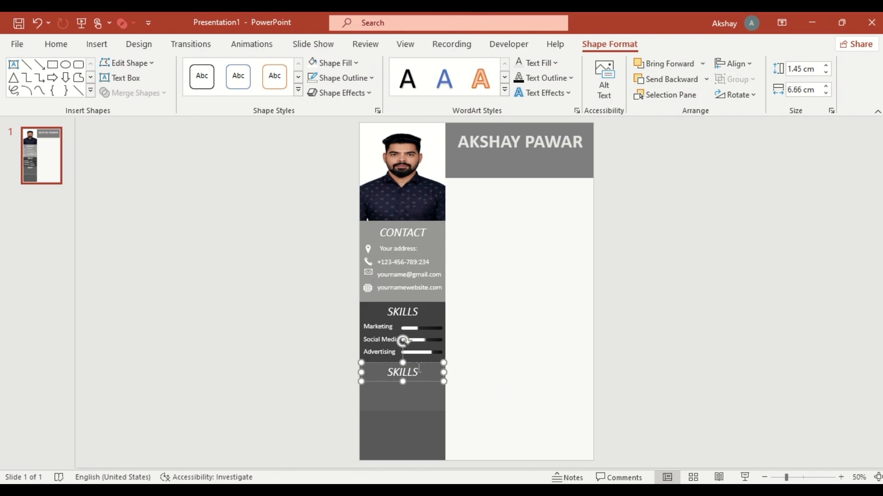
pyautogui.doubleClick(418, 368)
pyautogui.write('LANGUAGES')
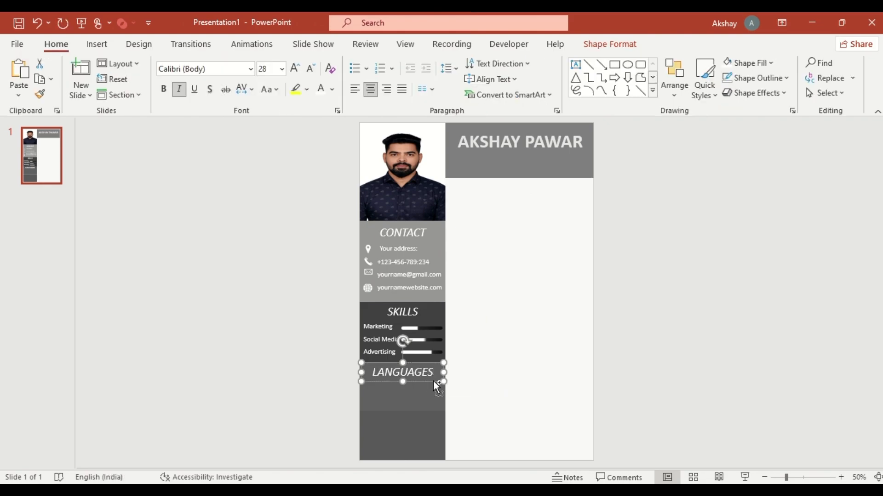
pyautogui.hotkey('ctrl', 'v')
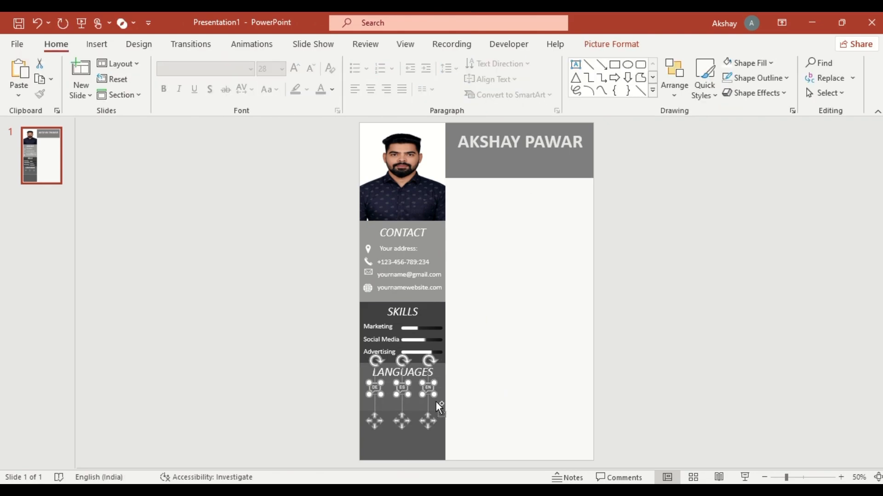
pyautogui.write('German Spanish English')
# Duplicate the LANGUAGES heading into the lowest block and replace its wording with PASSIONS
pyautogui.moveTo(436, 381); pyautogui.dragTo(436, 428)
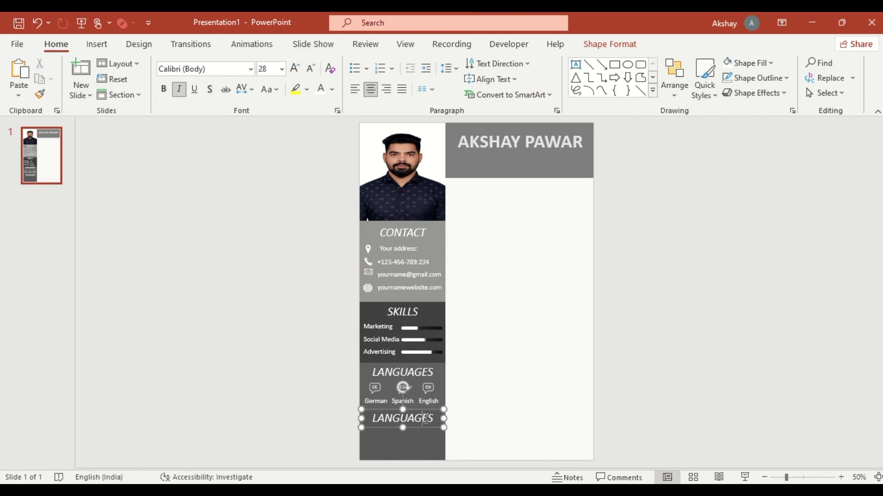
pyautogui.doubleClick(425, 418)
pyautogui.write('PASSIONS')
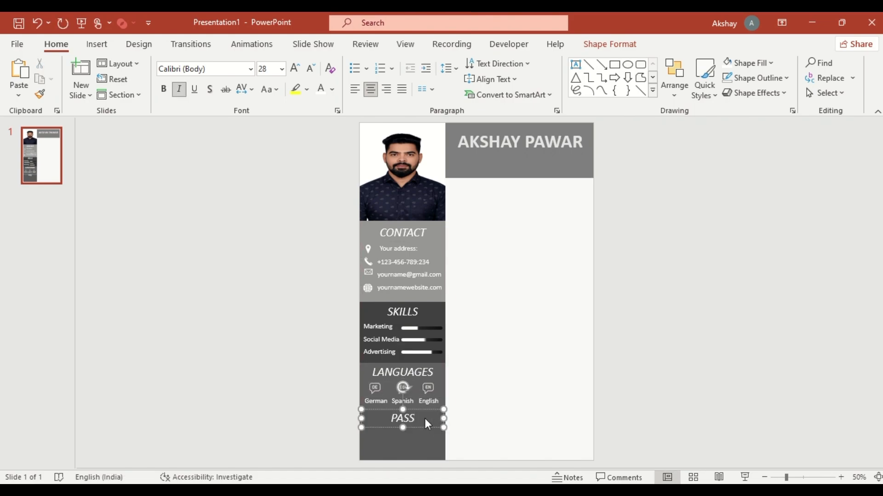